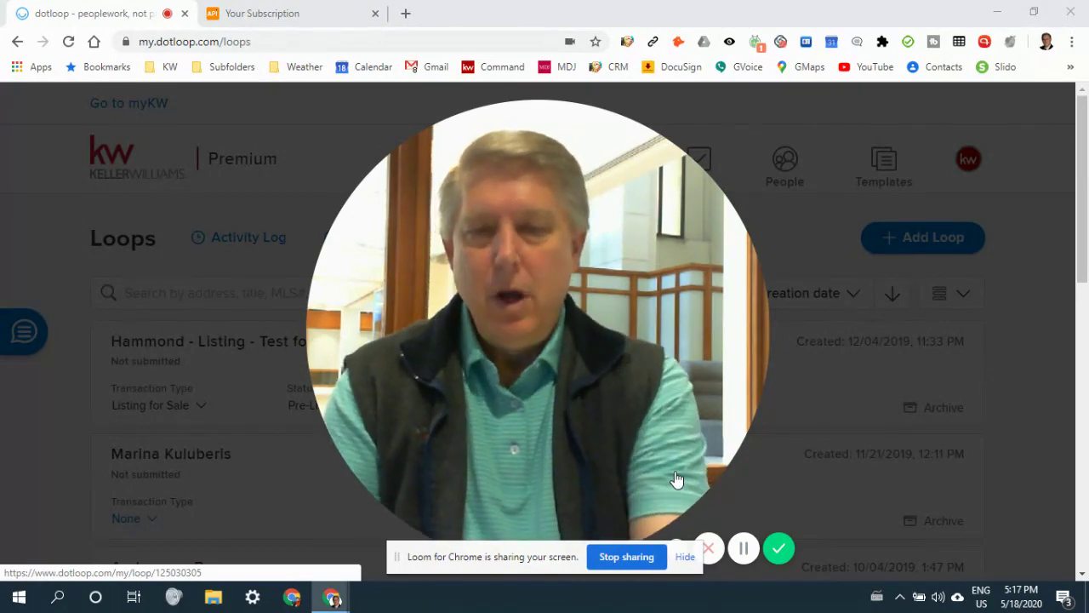
# Step: Open the Anderson - Buyer loop to show its Documents folder and Multiple Documents PDF
pyautogui.moveTo(544, 565); pyautogui.dragTo(945, 423)
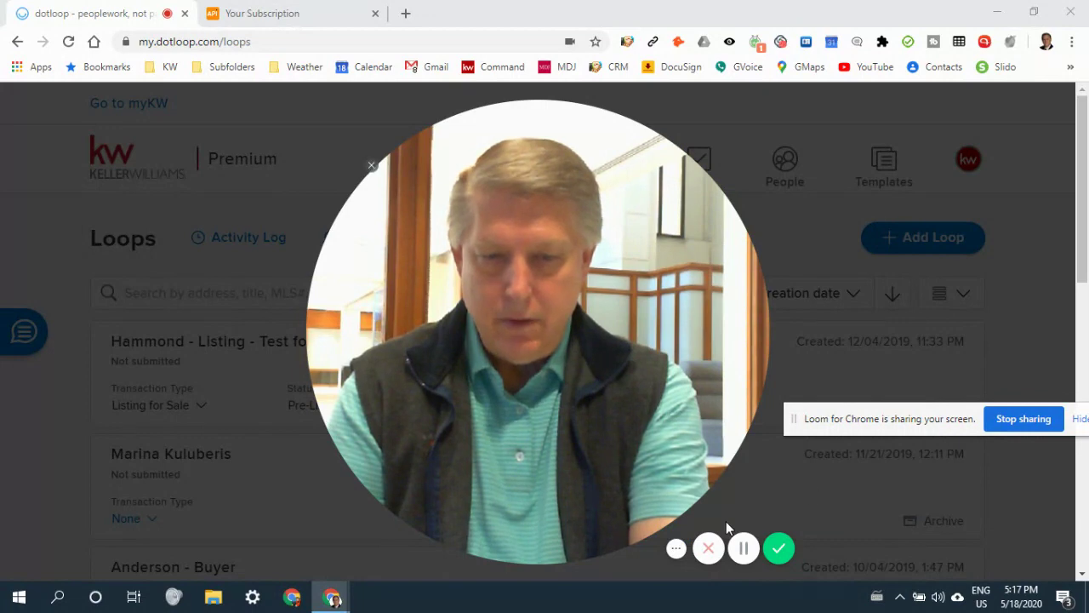
pyautogui.click(676, 549)
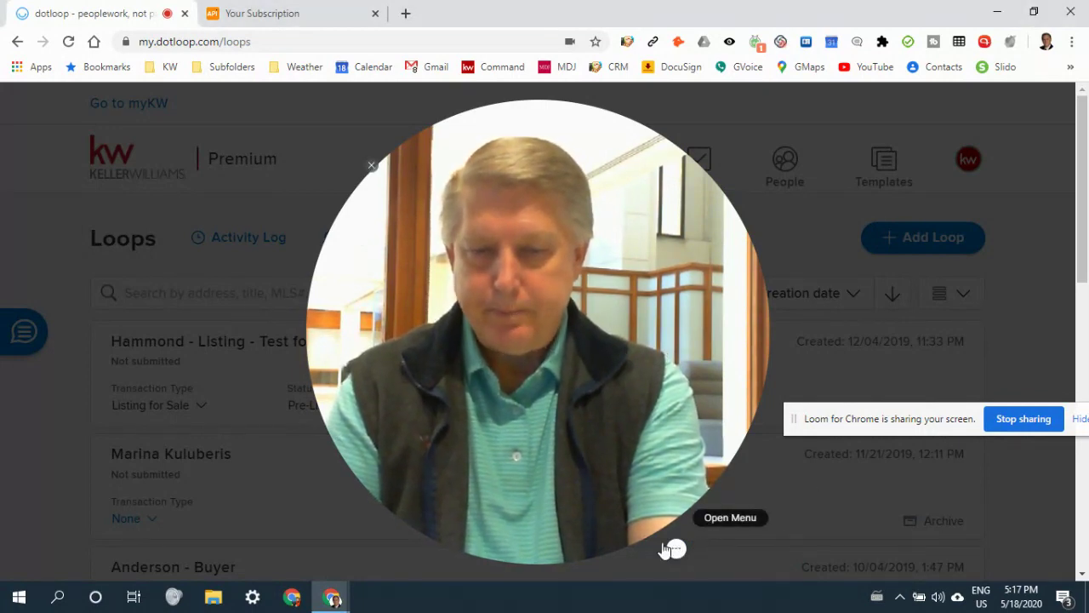
pyautogui.click(544, 576)
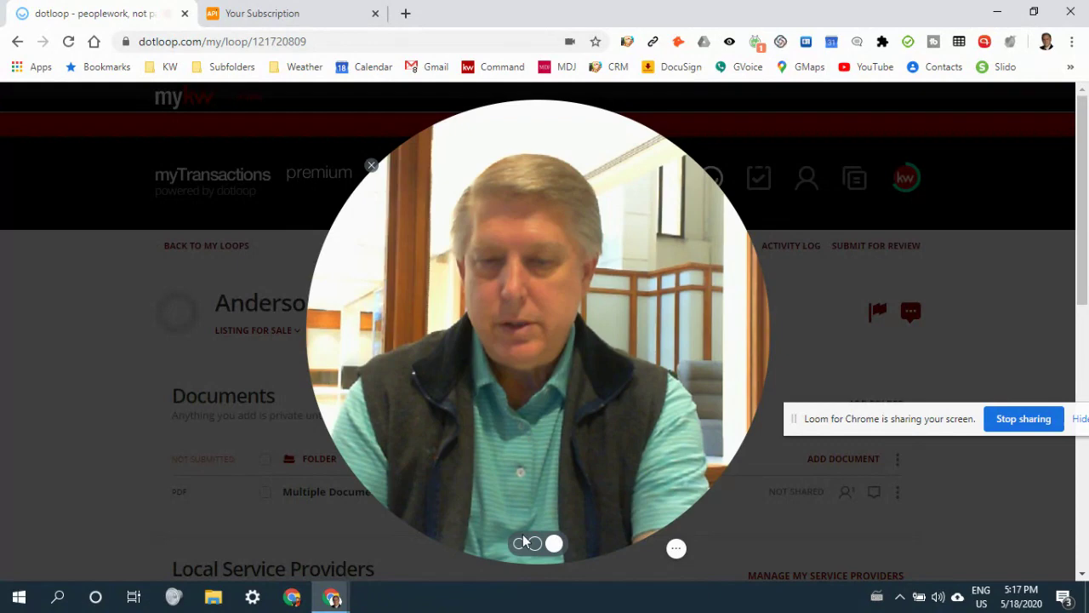
pyautogui.click(521, 541)
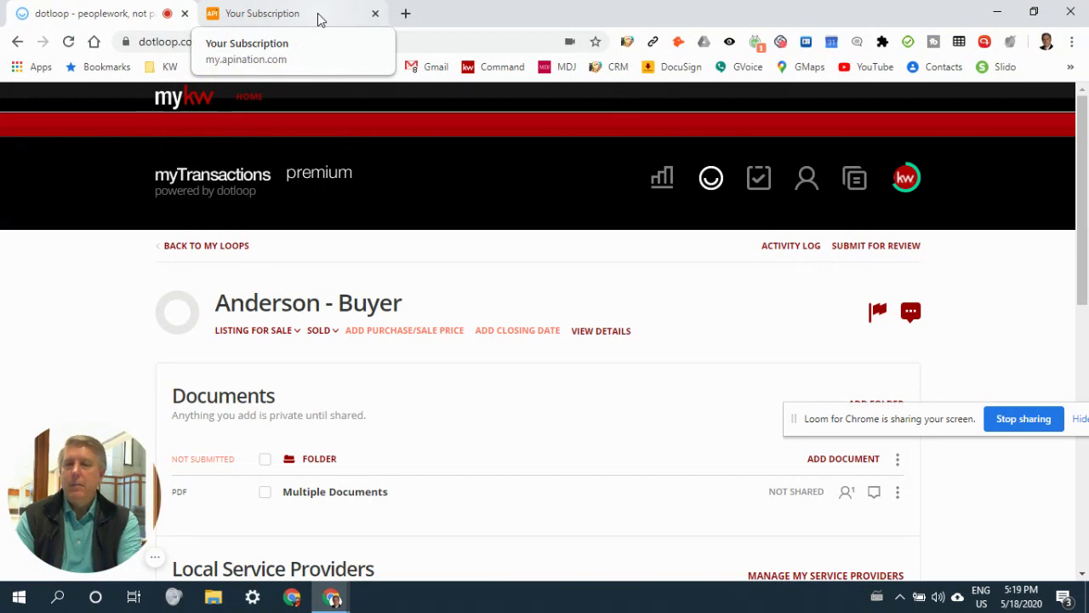
# Step: Leave the subscription page for the apination.com homepage and start signing in
pyautogui.click(317, 15)
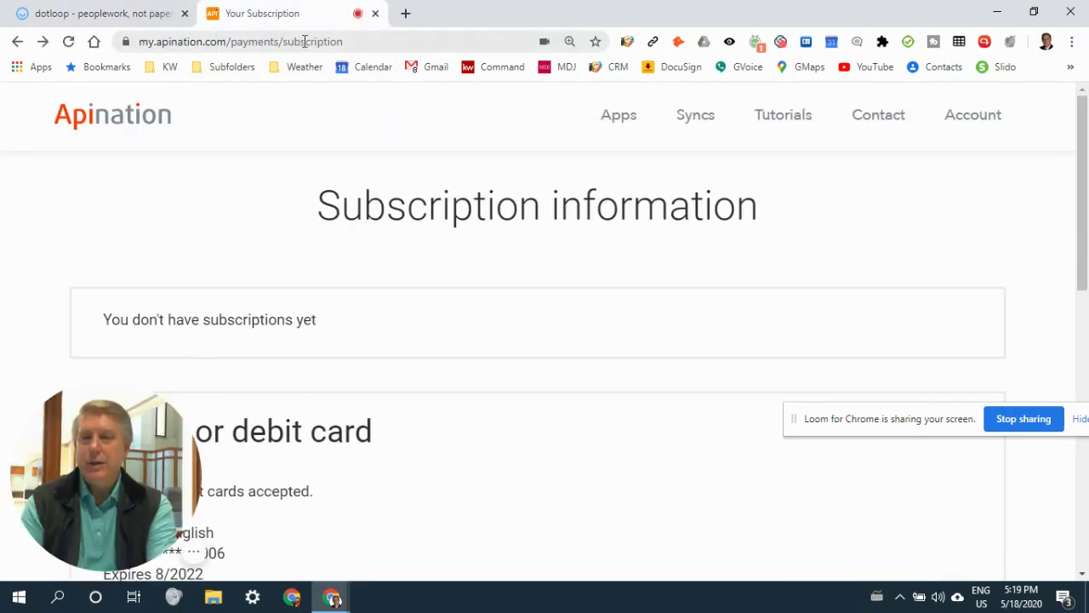
pyautogui.click(304, 40)
pyautogui.write('api')
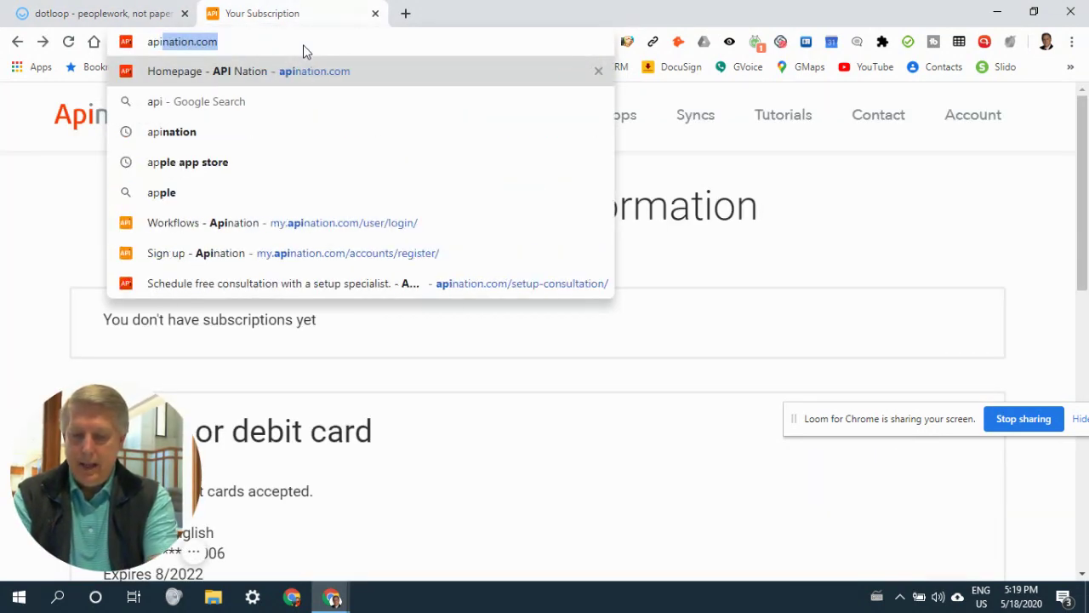
pyautogui.write('nation')
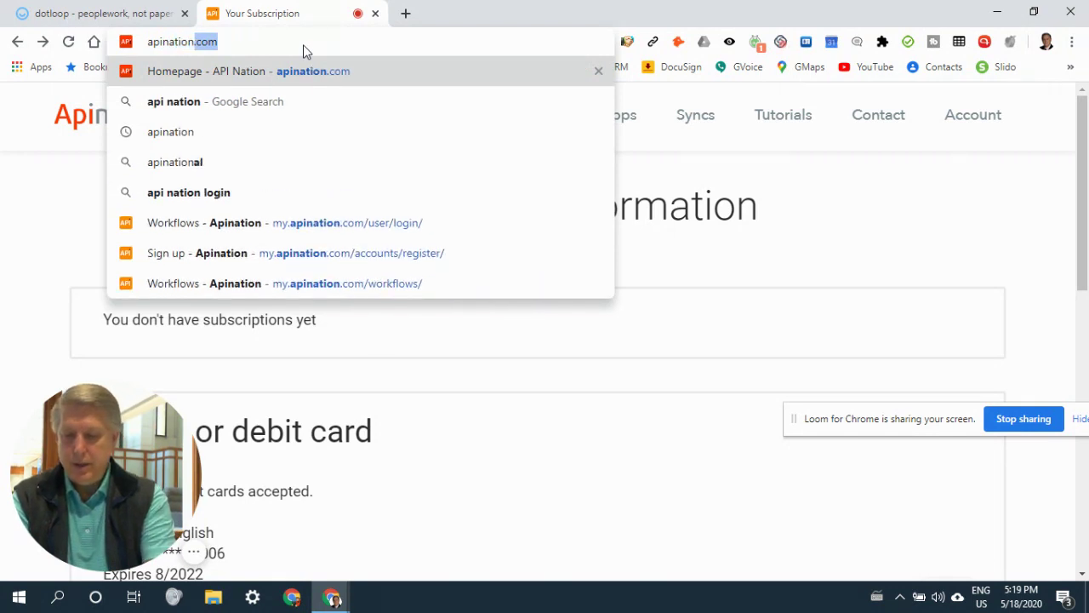
pyautogui.write('.com')
pyautogui.press('Return')
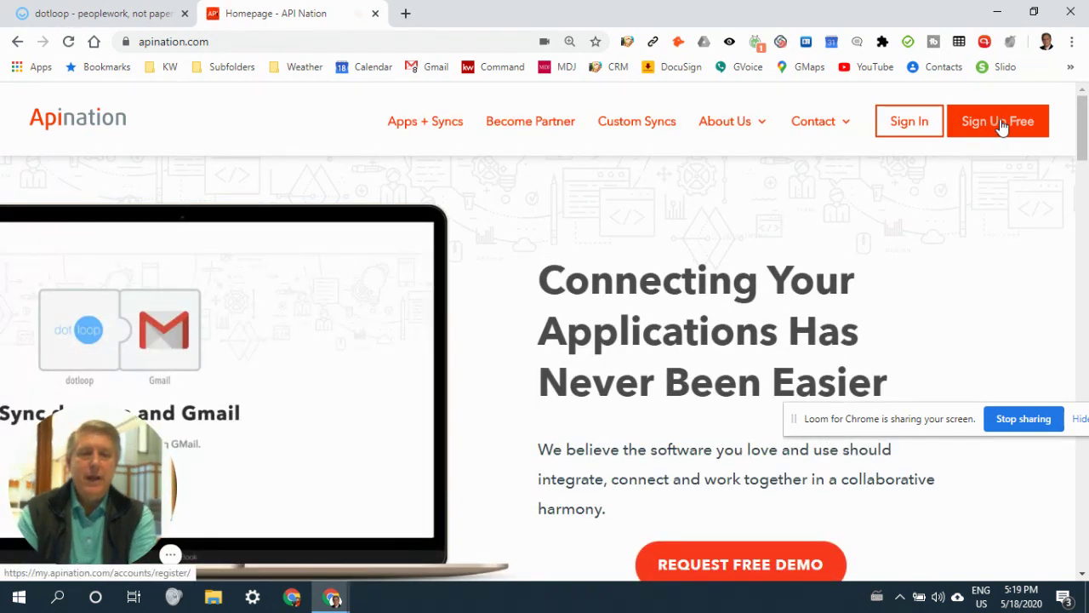
pyautogui.click(1003, 125)
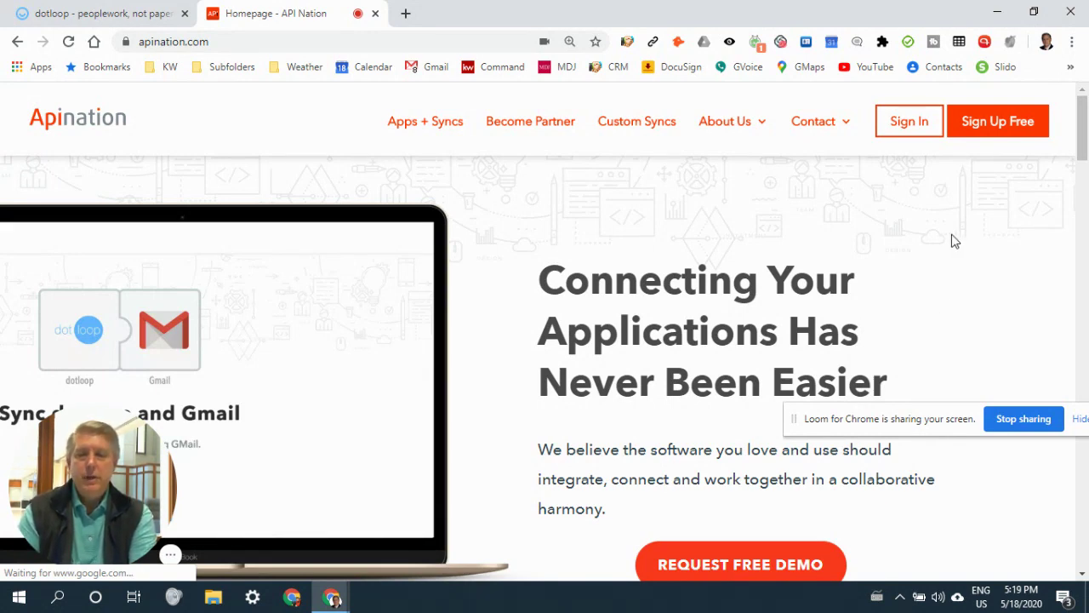
pyautogui.click(904, 127)
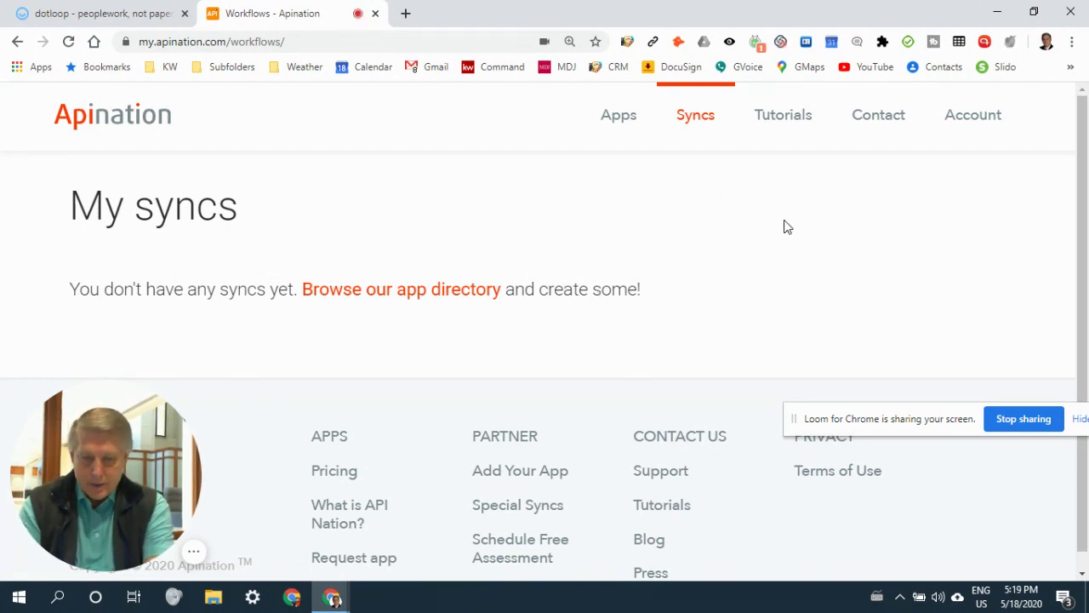
# Step: Open Account settings showing the e-mail, password date, authorization key and Eastern time zone
pyautogui.moveTo(876, 413); pyautogui.dragTo(851, 537)
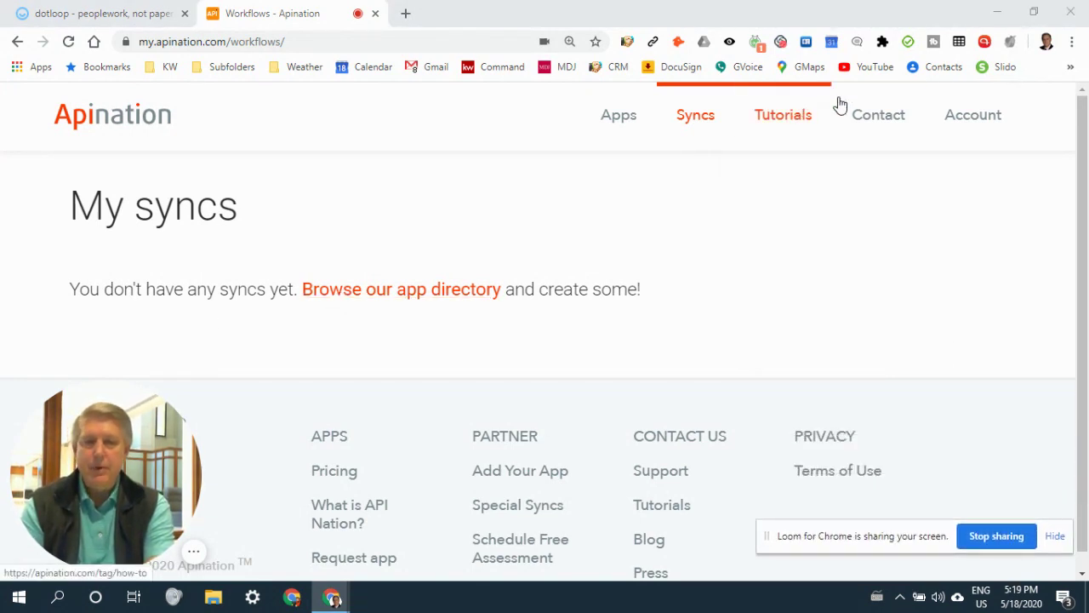
pyautogui.moveTo(891, 112)
pyautogui.click(964, 123)
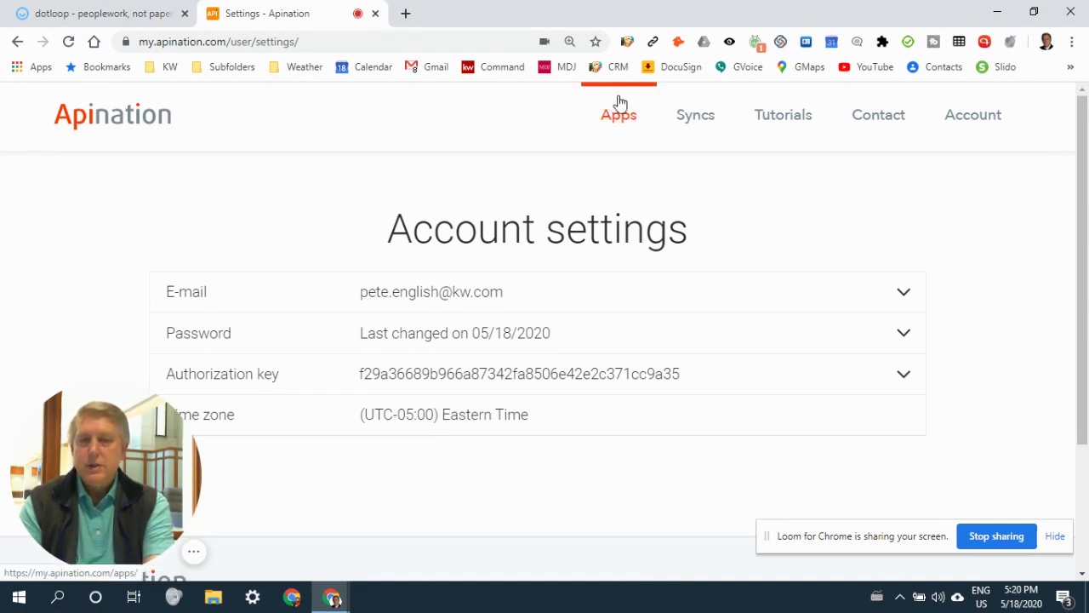
# Step: Return to My syncs, show all apps in the directory, and open the dotloop card
pyautogui.click(694, 122)
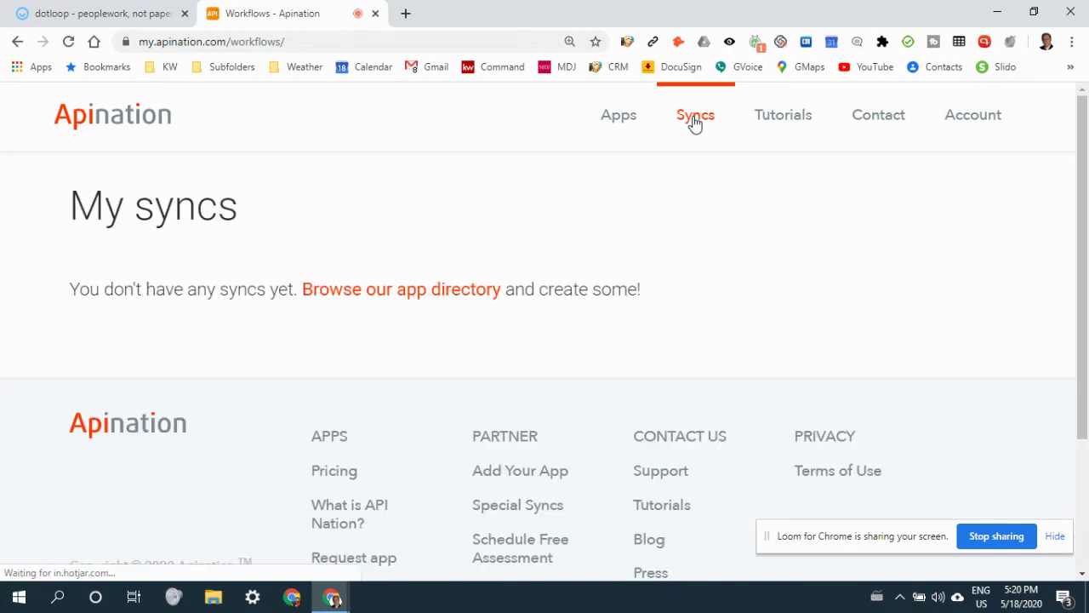
pyautogui.click(407, 293)
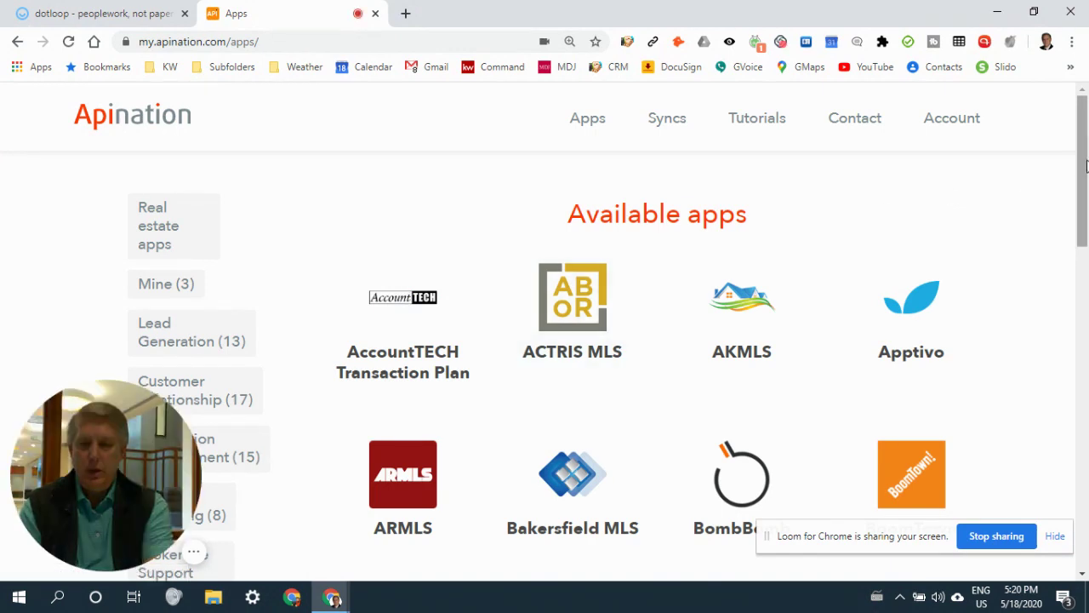
pyautogui.moveTo(1086, 166); pyautogui.dragTo(1087, 251)
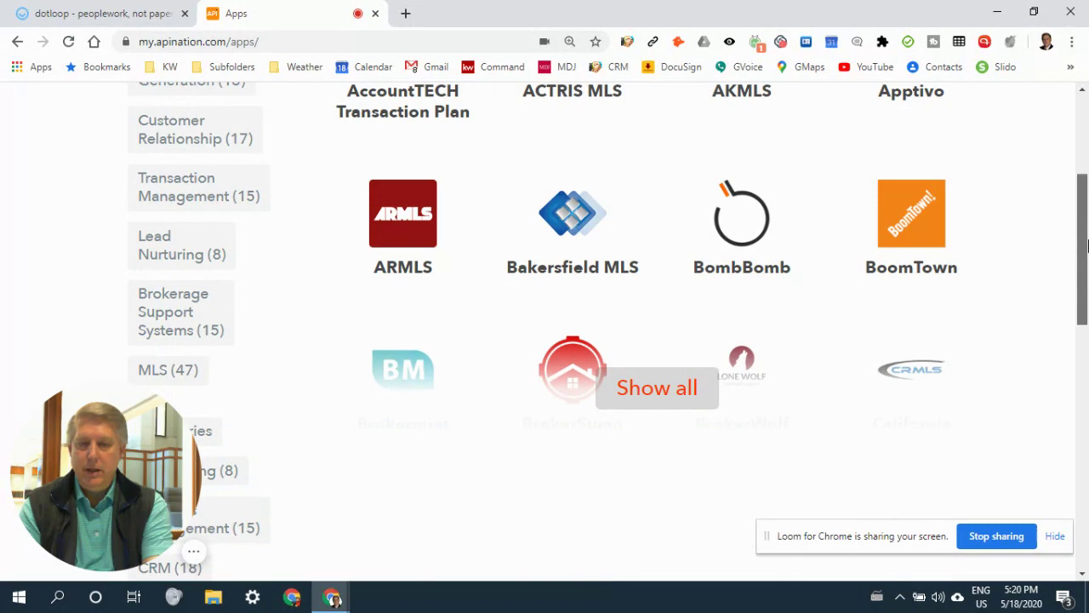
pyautogui.click(664, 400)
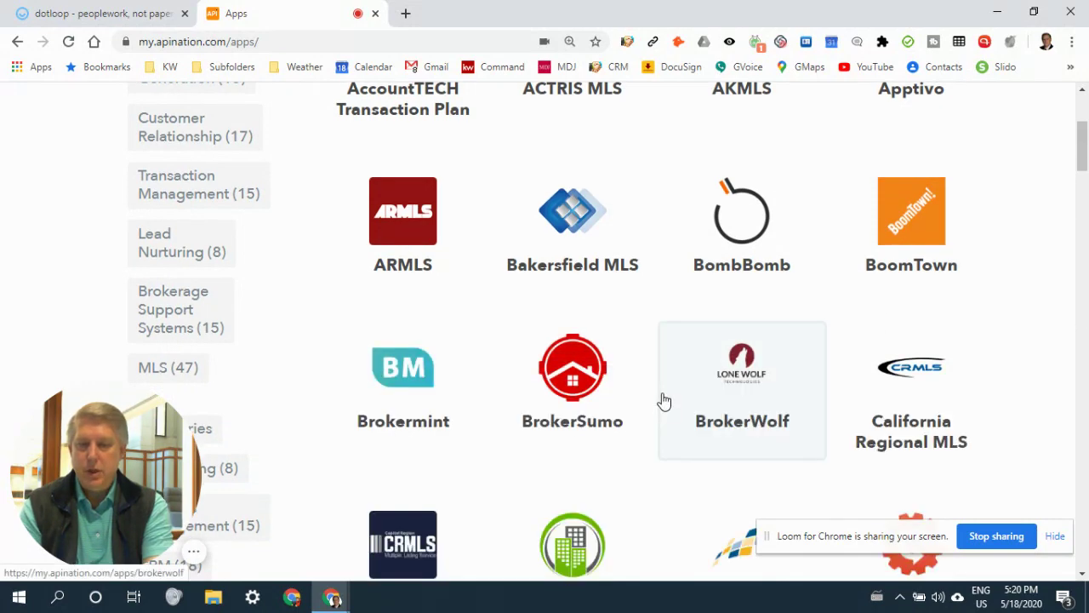
pyautogui.moveTo(1084, 162); pyautogui.dragTo(1087, 227)
pyautogui.click(409, 189)
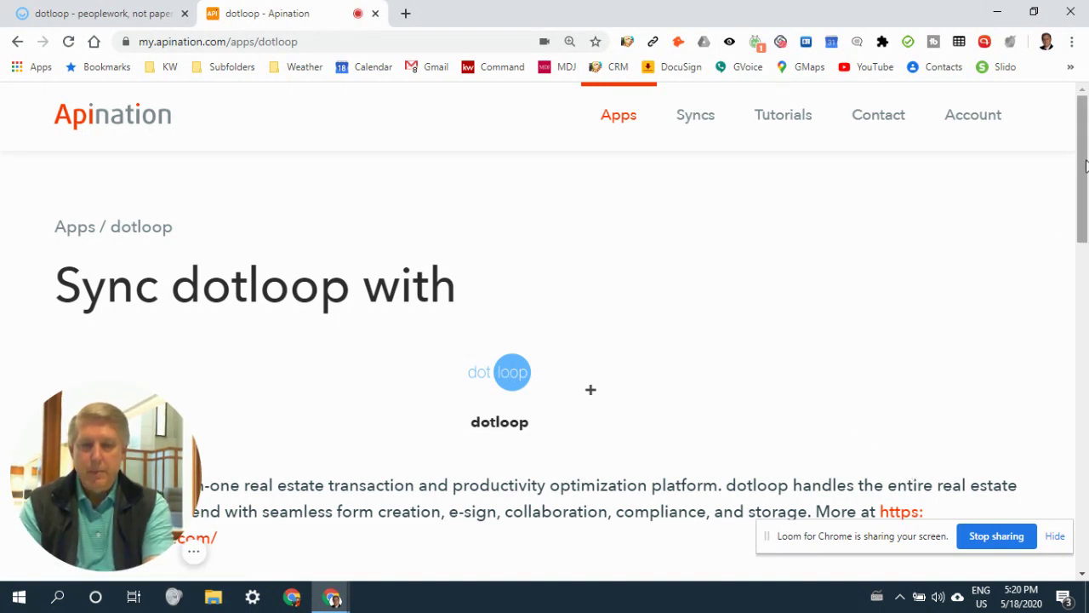
# Step: Choose Google Drive as dotloop's partner and highlight the $10/mo Agent and $49/mo Office/Team prices
pyautogui.moveTo(1085, 166); pyautogui.dragTo(1086, 348)
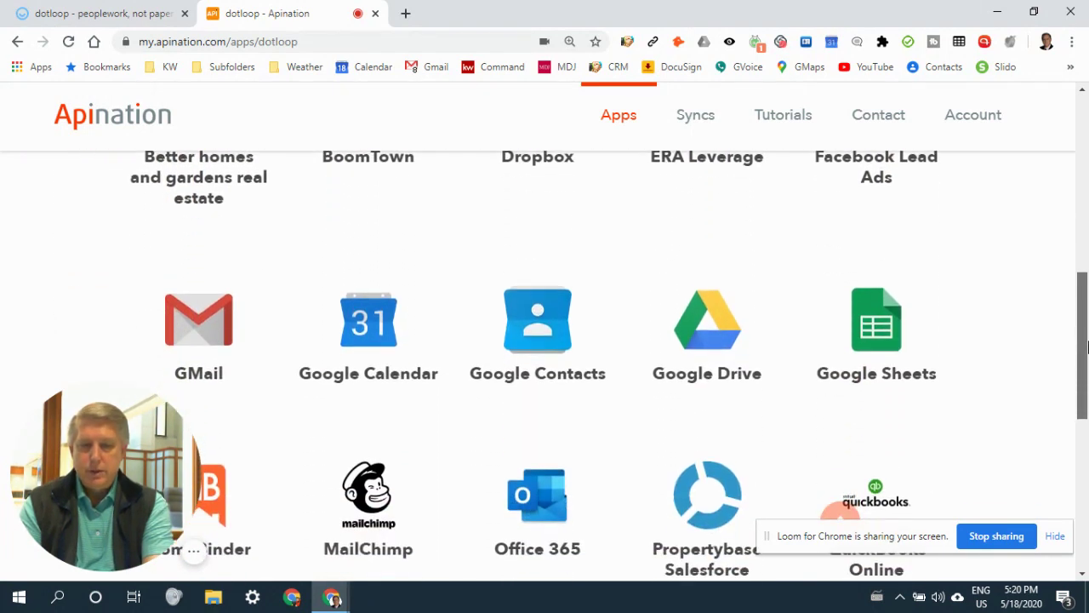
pyautogui.click(713, 332)
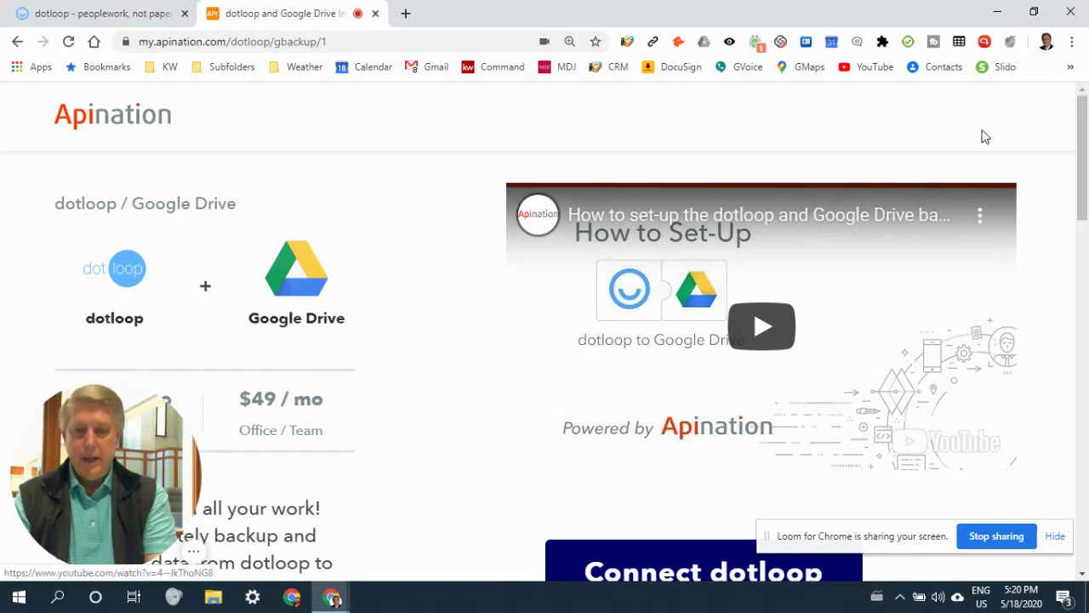
pyautogui.moveTo(1086, 113); pyautogui.dragTo(1085, 136)
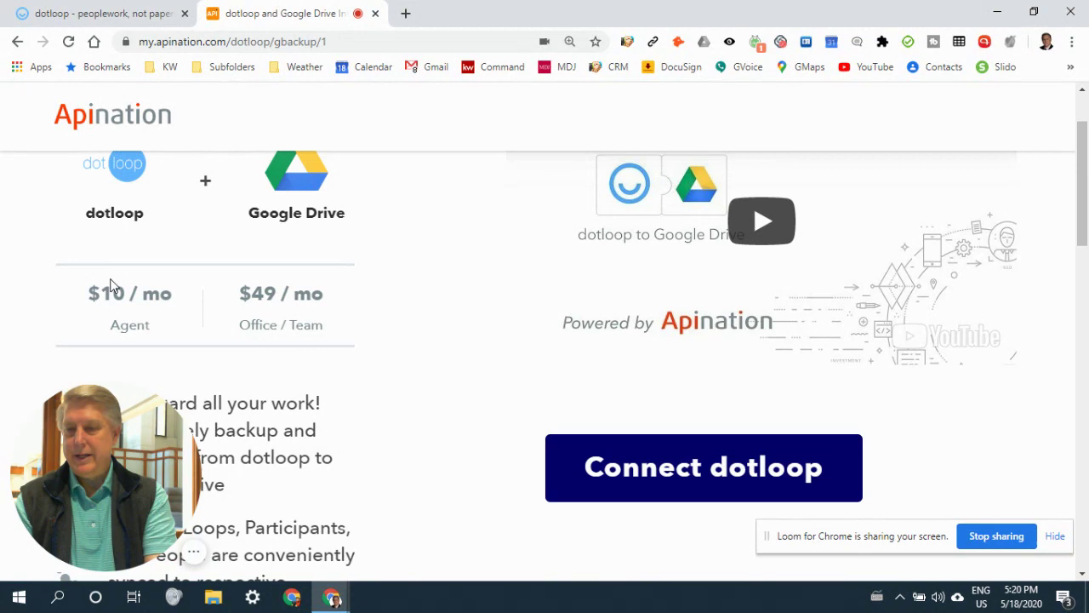
pyautogui.moveTo(90, 293); pyautogui.dragTo(339, 295)
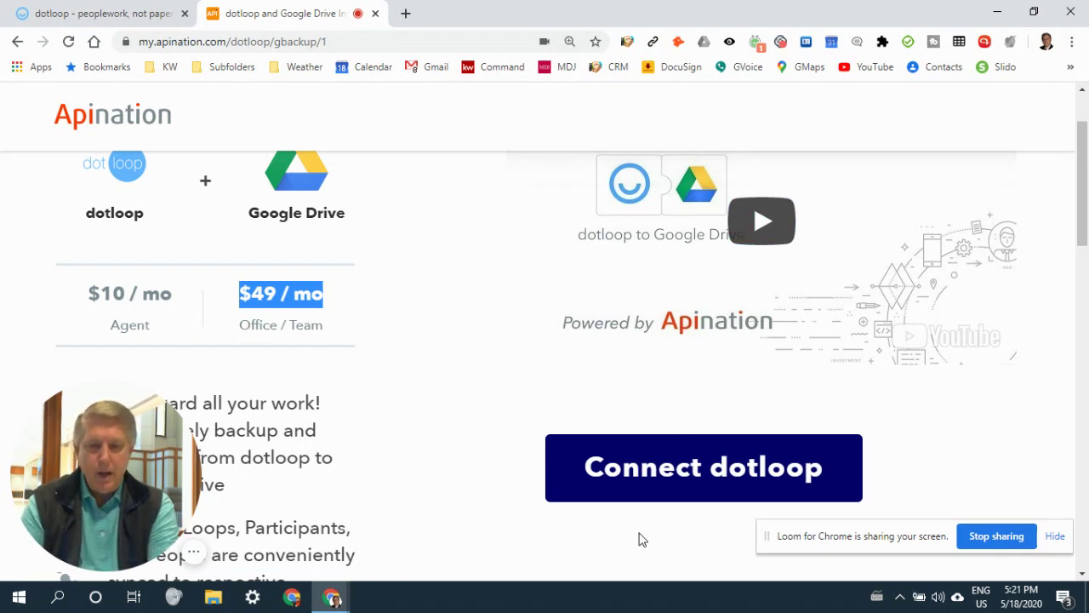
# Step: Connect dotloop and confirm the Google Drive account on Step 2 of 4
pyautogui.click(681, 472)
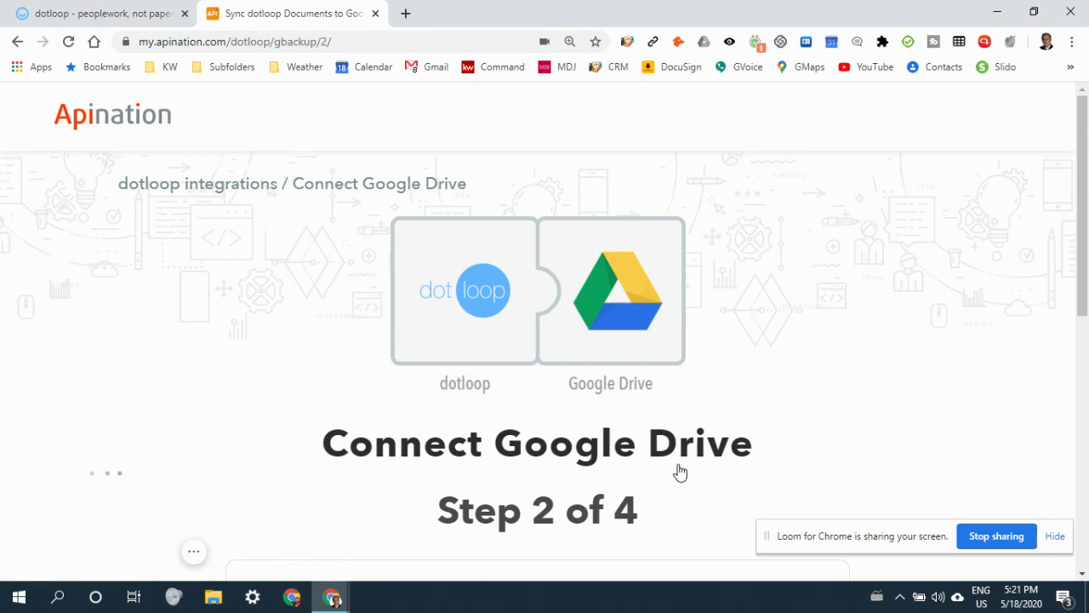
pyautogui.moveTo(1086, 236); pyautogui.dragTo(1086, 285)
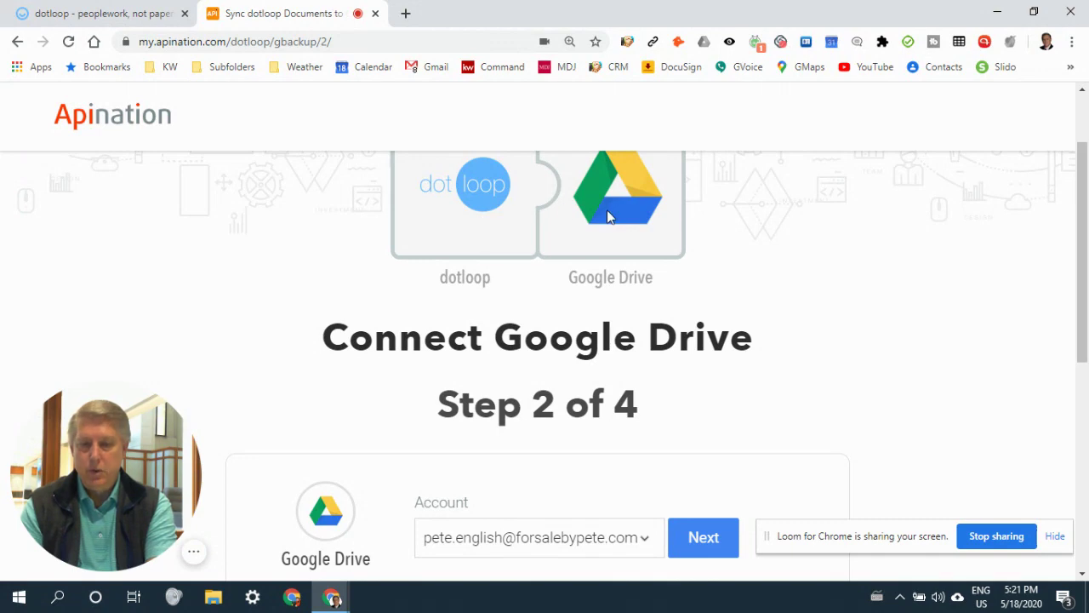
pyautogui.moveTo(1078, 212); pyautogui.dragTo(1078, 287)
pyautogui.click(708, 374)
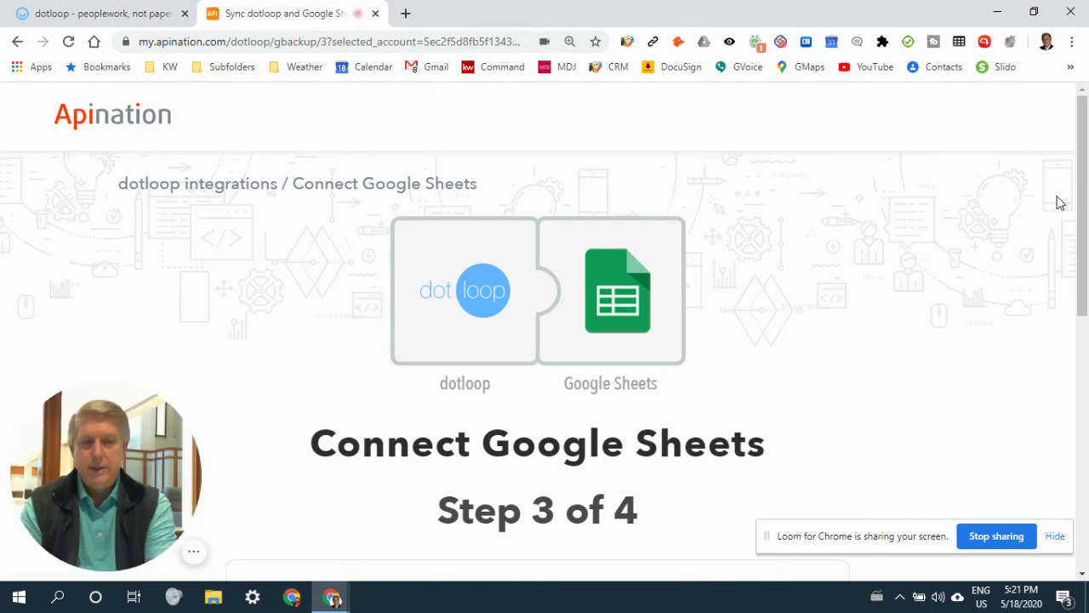
# Step: Confirm the Google Sheets account on Step 3 of 4 to reach Review Settings and Start
pyautogui.moveTo(1085, 210); pyautogui.dragTo(1085, 231)
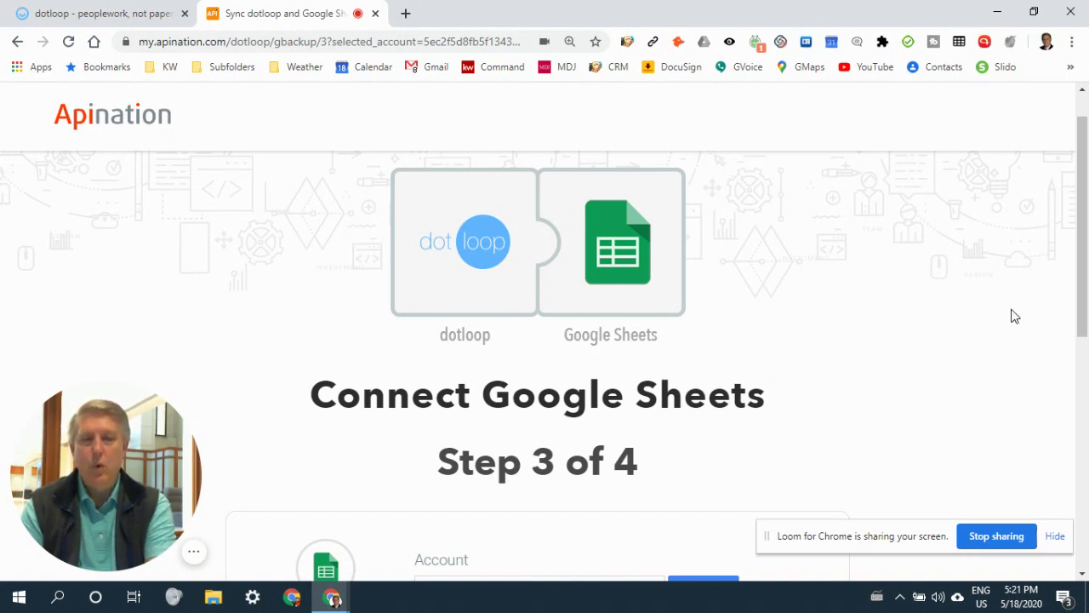
pyautogui.moveTo(1081, 298); pyautogui.dragTo(1087, 389)
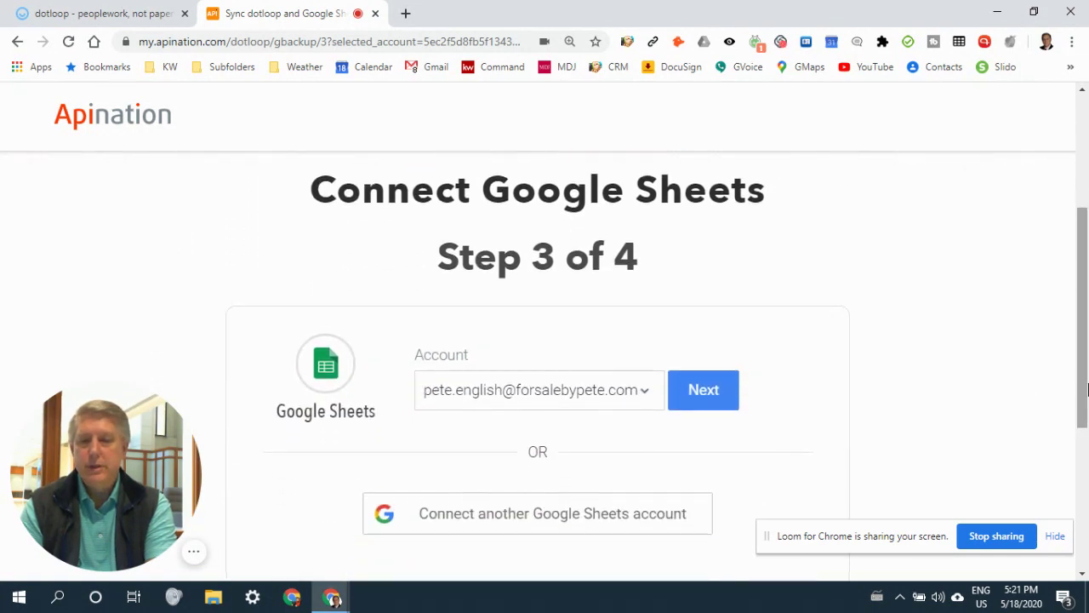
pyautogui.click(691, 389)
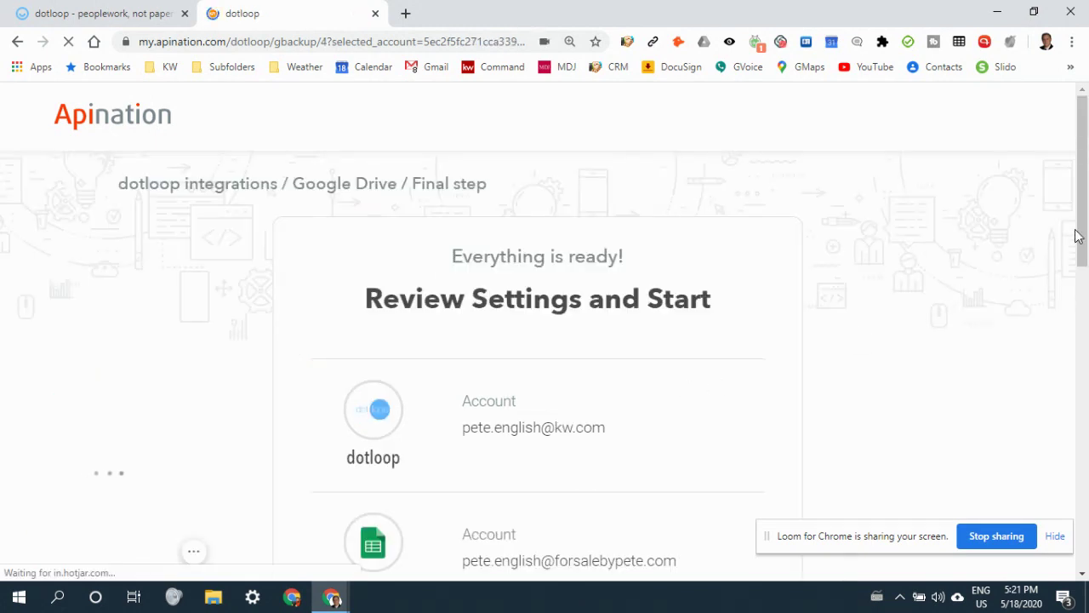
# Step: Review the settings and start the $10 per month sync into the dotloop via Apination folder
pyautogui.moveTo(1083, 234); pyautogui.dragTo(1085, 317)
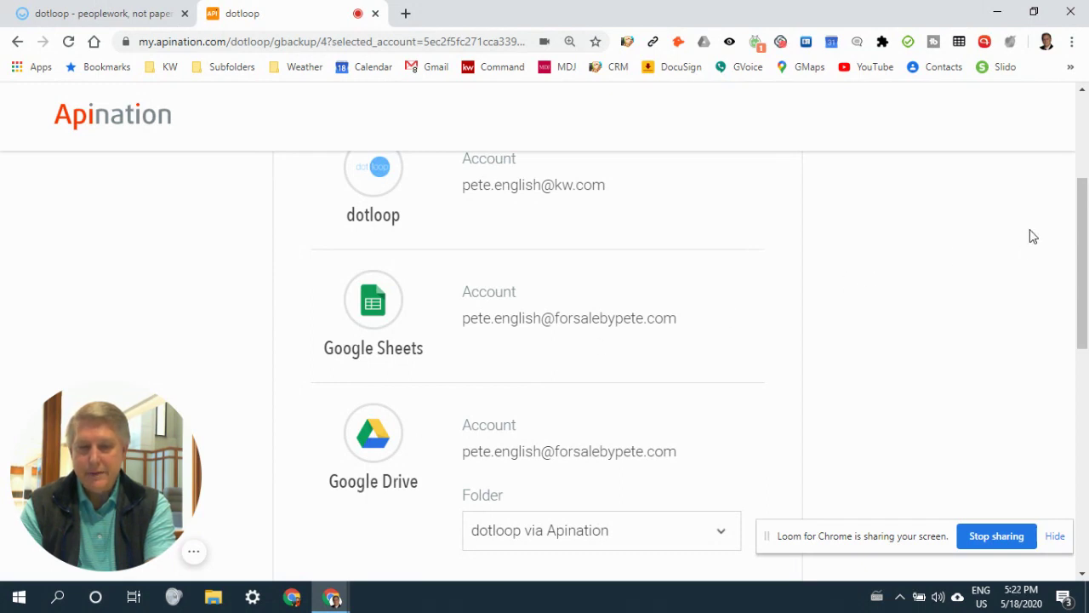
pyautogui.moveTo(1084, 224); pyautogui.dragTo(1083, 285)
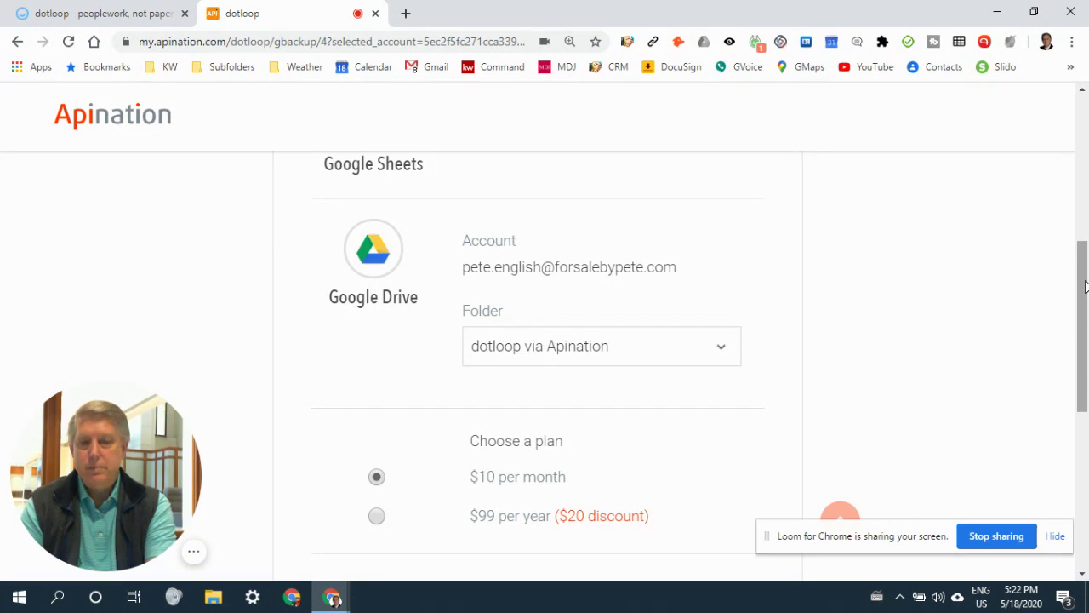
pyautogui.moveTo(1084, 287); pyautogui.dragTo(1085, 338)
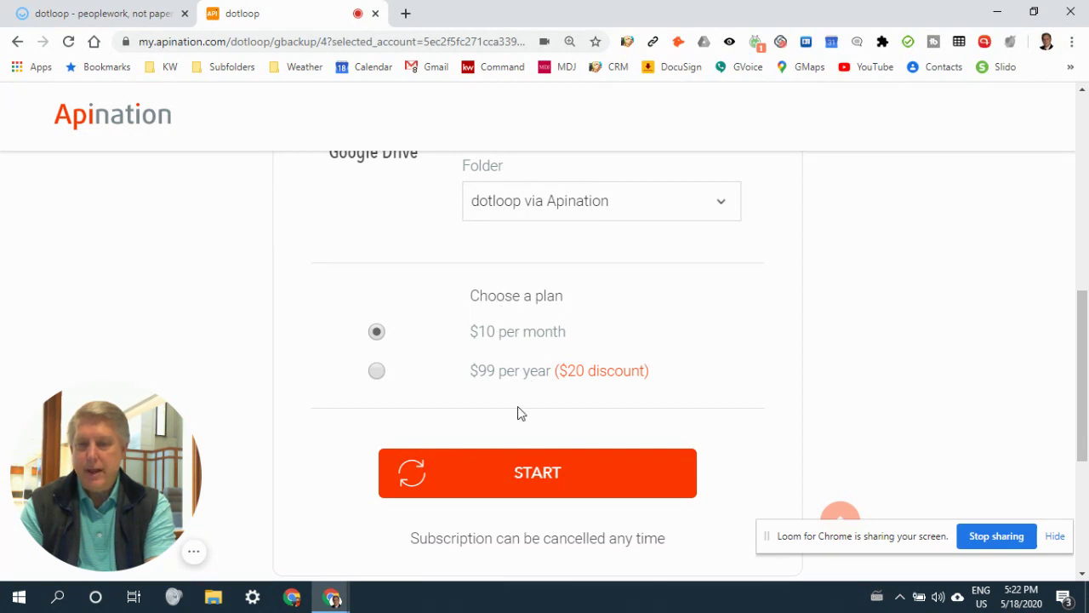
pyautogui.click(536, 476)
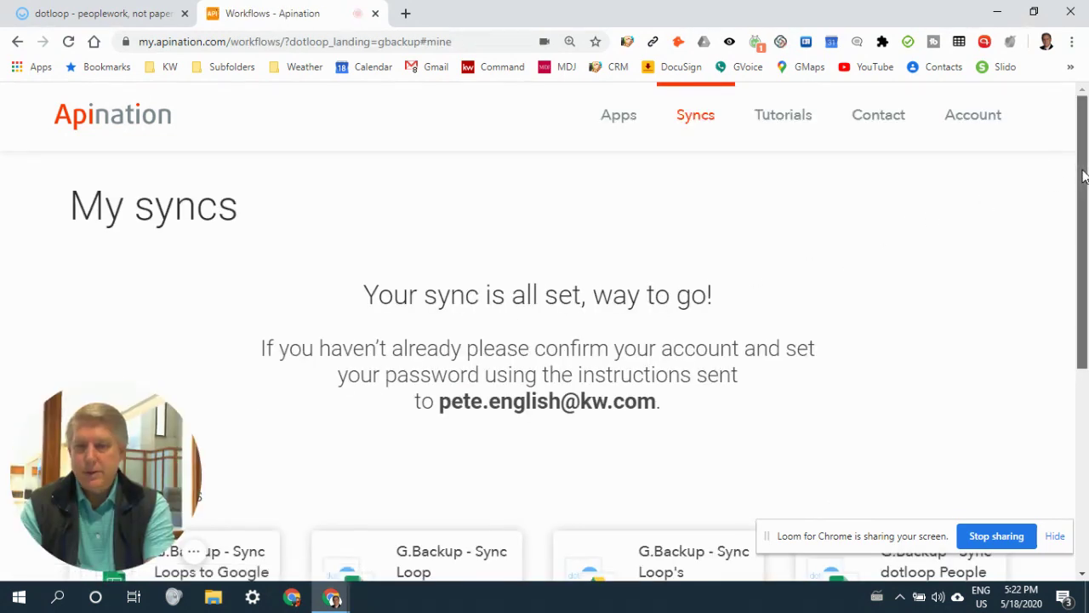
pyautogui.moveTo(1083, 175); pyautogui.dragTo(1083, 189)
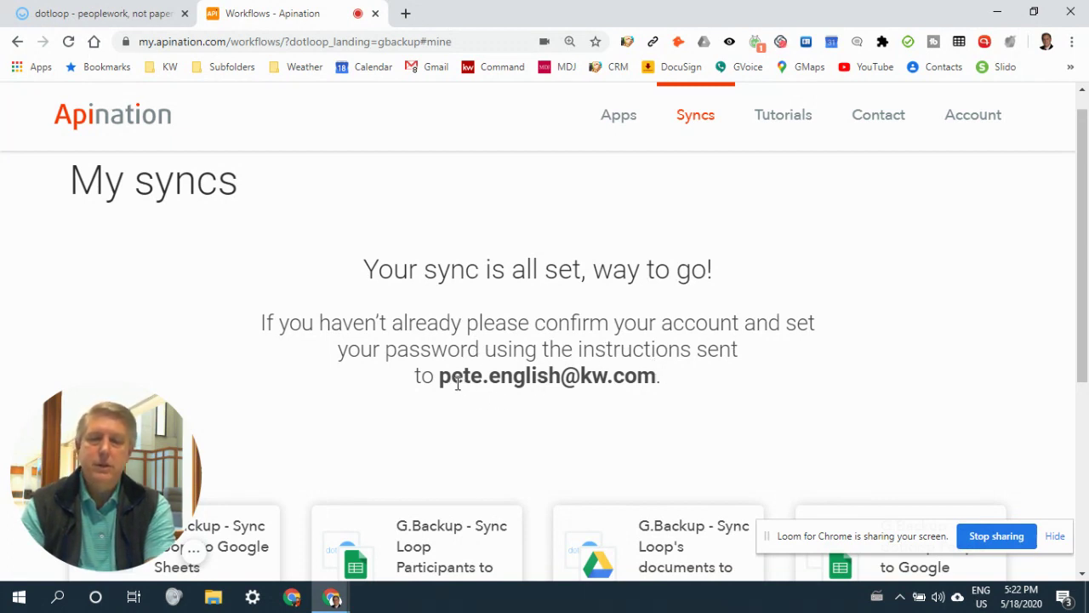
pyautogui.moveTo(441, 379); pyautogui.dragTo(661, 384)
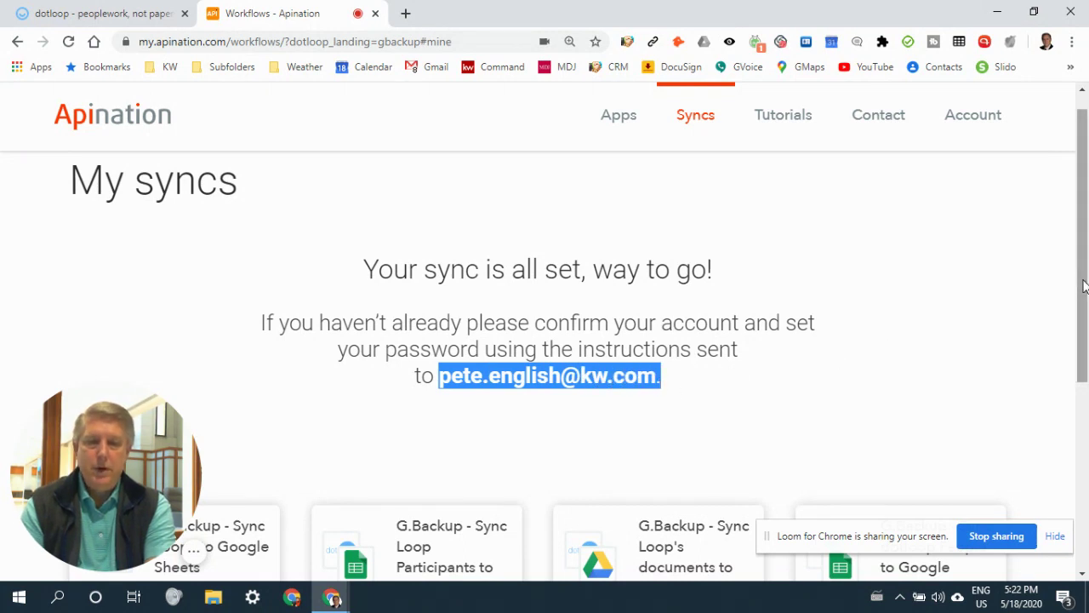
pyautogui.moveTo(1083, 286); pyautogui.dragTo(1086, 439)
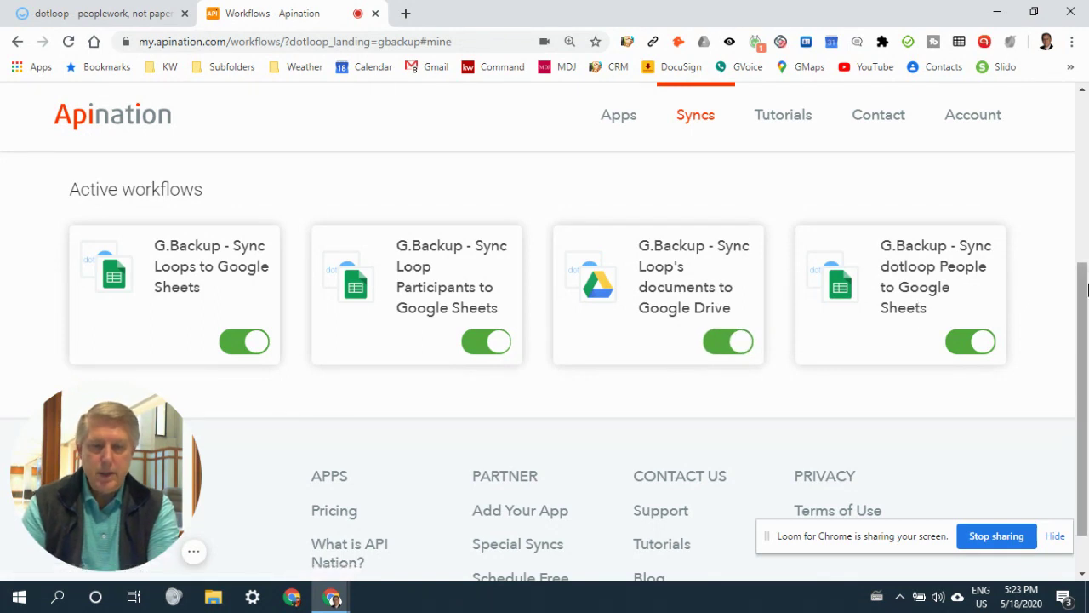
pyautogui.moveTo(1083, 293); pyautogui.dragTo(1084, 354)
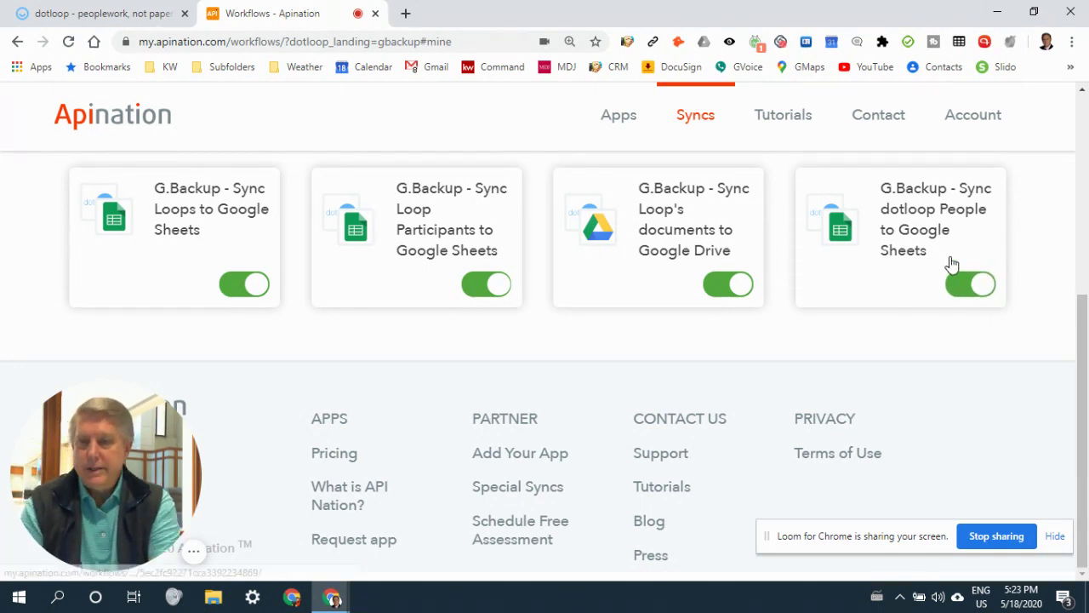
# Step: Open Google Drive's My Drive in a new tab to find the 'dotloop via apination' folder
pyautogui.click(406, 14)
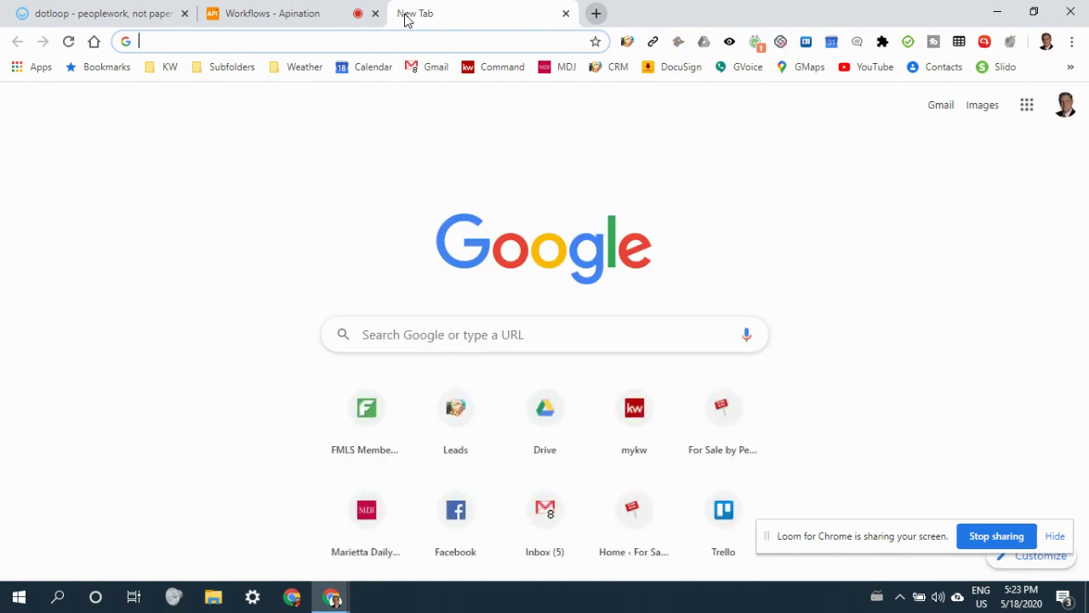
pyautogui.click(534, 426)
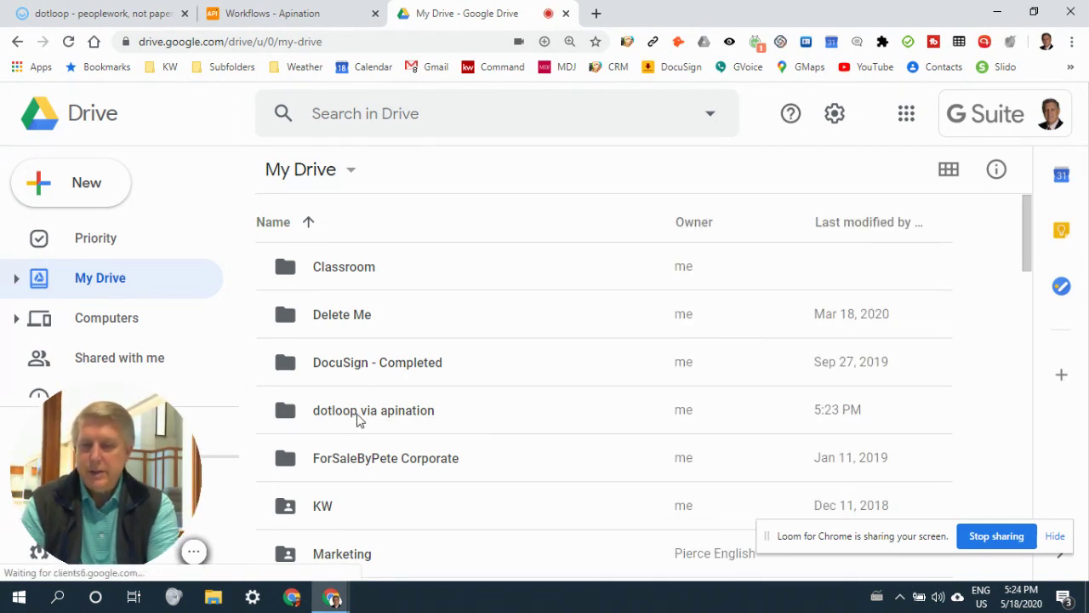
pyautogui.click(357, 415)
pyautogui.doubleClick(356, 413)
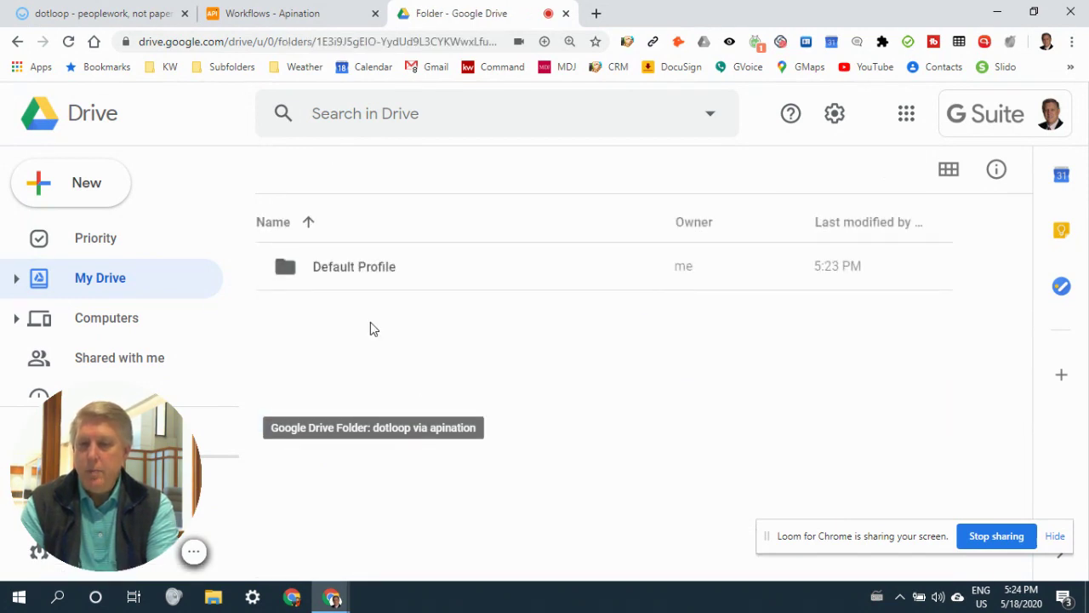
pyautogui.doubleClick(336, 271)
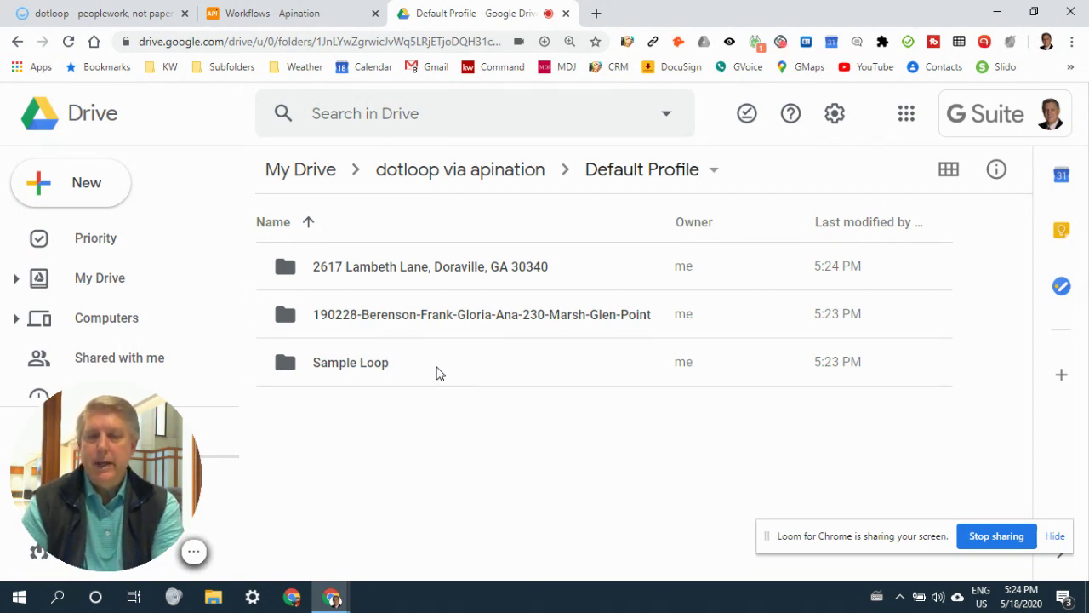
pyautogui.click(434, 269)
pyautogui.doubleClick(434, 269)
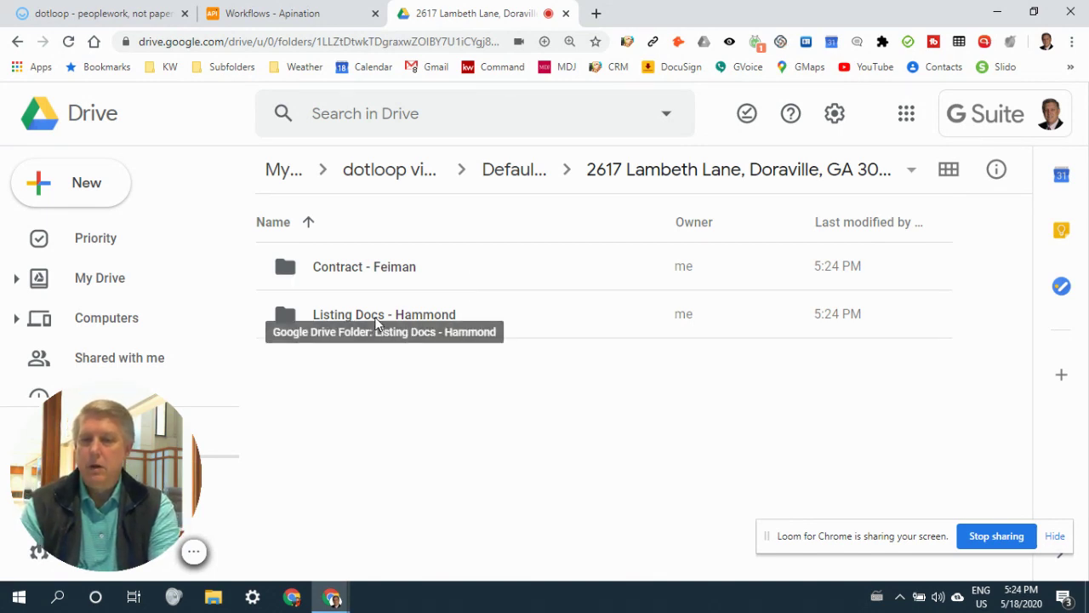
pyautogui.click(376, 320)
pyautogui.doubleClick(375, 320)
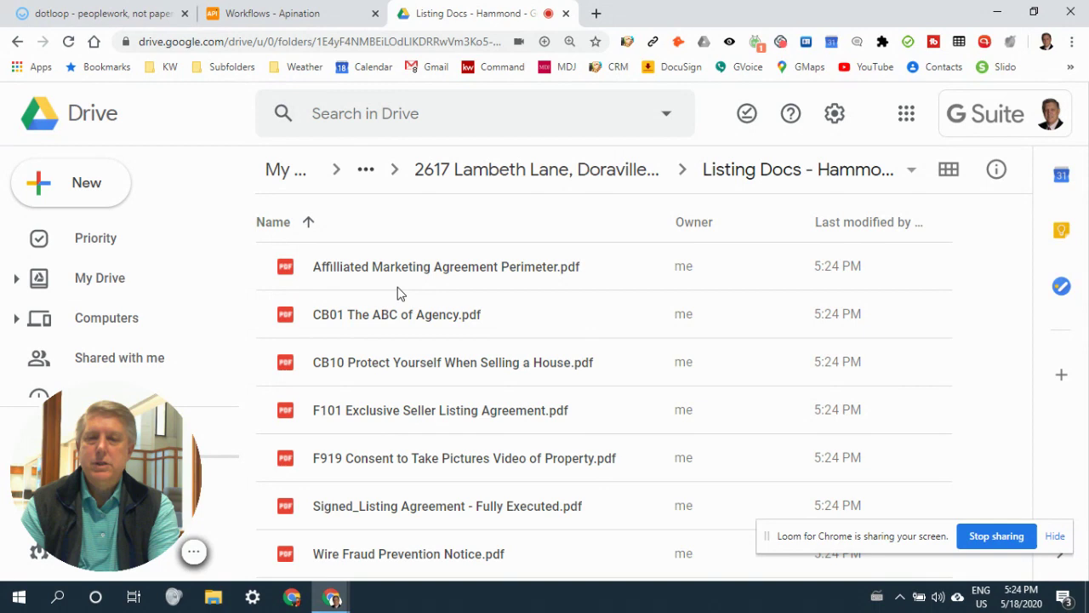
pyautogui.click(289, 171)
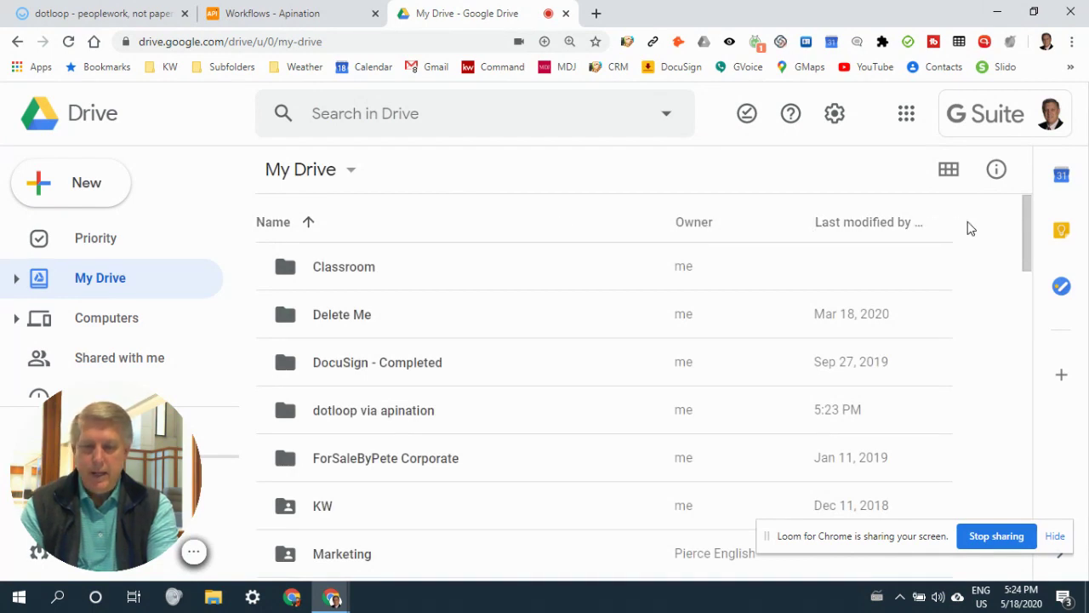
pyautogui.moveTo(1028, 230); pyautogui.dragTo(1078, 413)
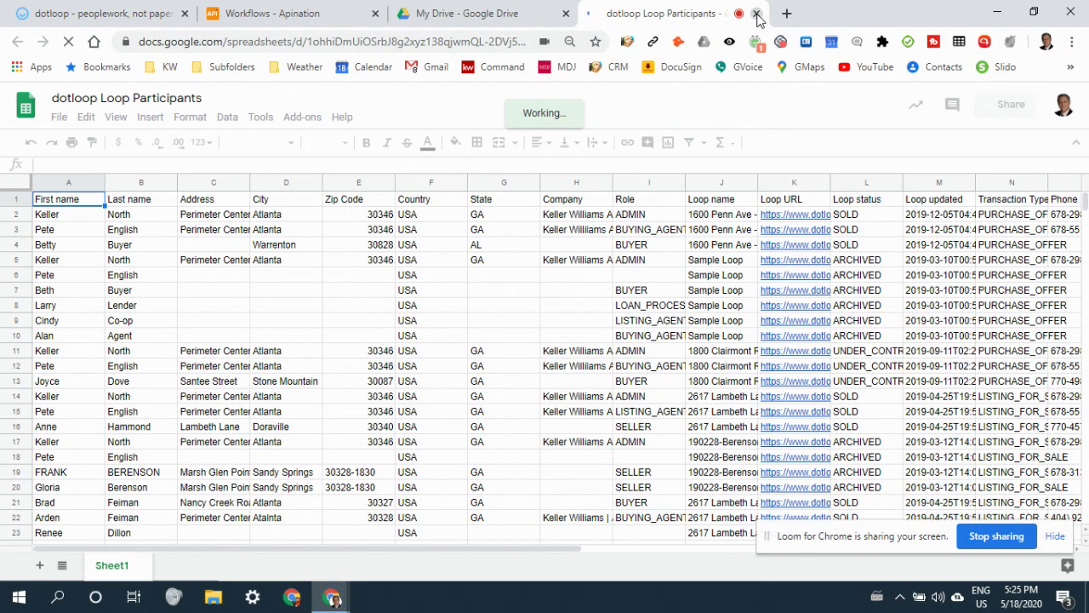
# Step: Close the Loop Participants spreadsheet and view the synced Loops, People and Loop Participants sheets
pyautogui.click(758, 13)
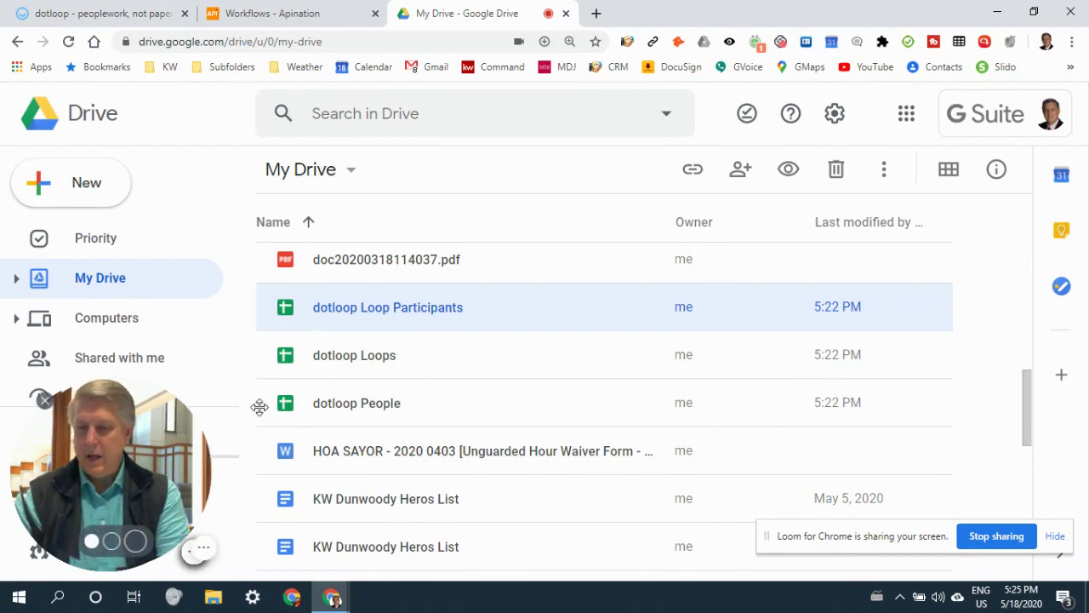
pyautogui.moveTo(260, 407); pyautogui.dragTo(657, 323)
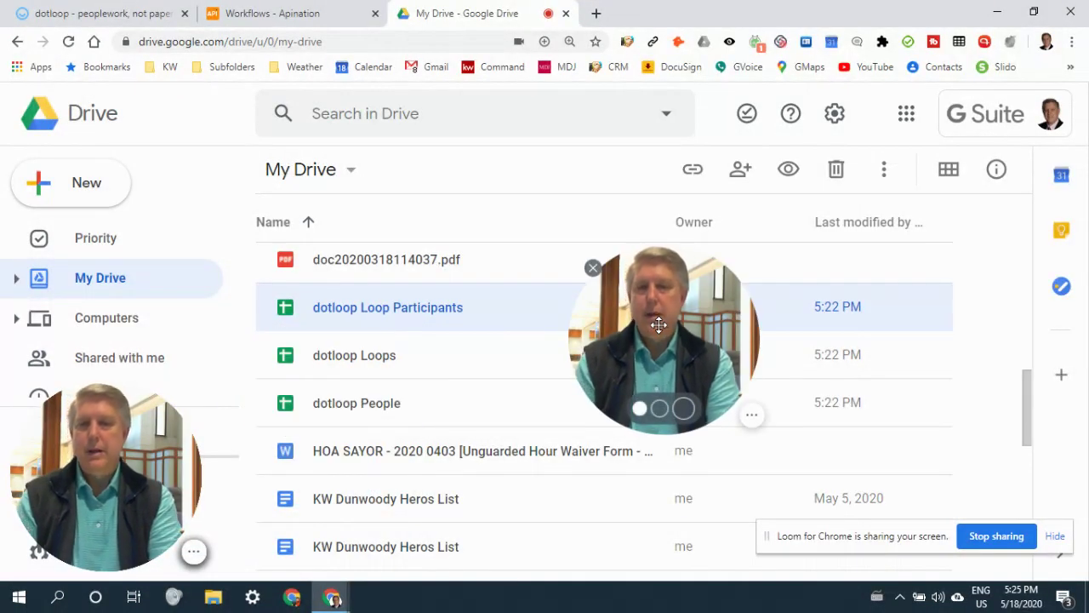